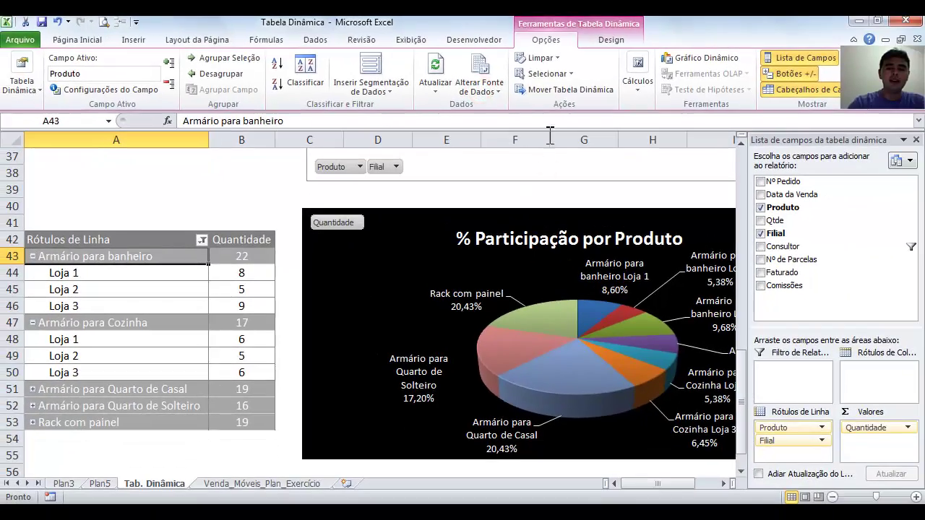
# Try to change the pivot table's data source to the range Venda_Móveis_Plan_Exercício!$A:$J.
pyautogui.click(111, 373)
pyautogui.click(171, 253)
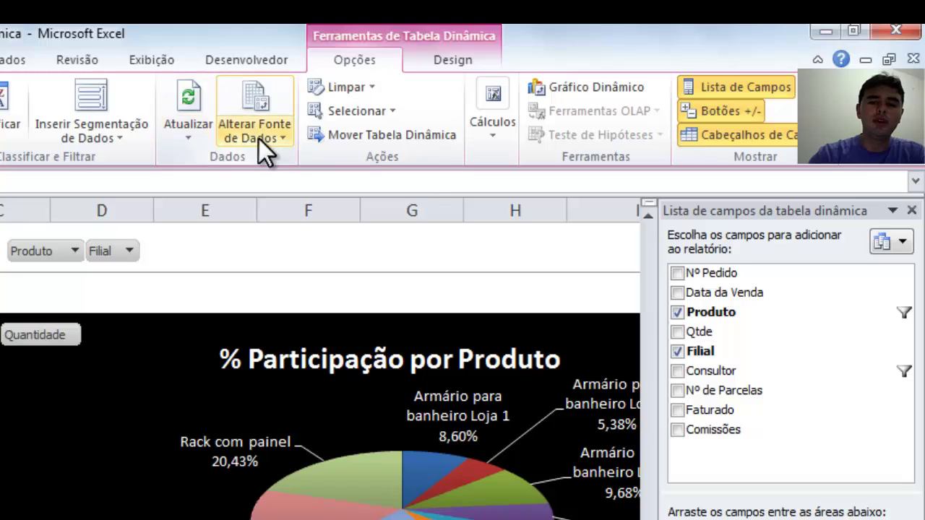
pyautogui.click(433, 109)
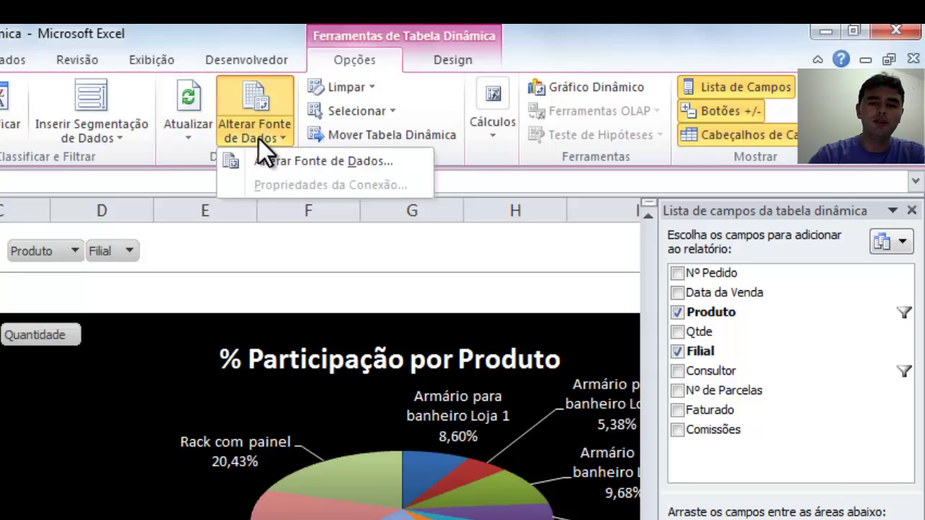
pyautogui.click(260, 160)
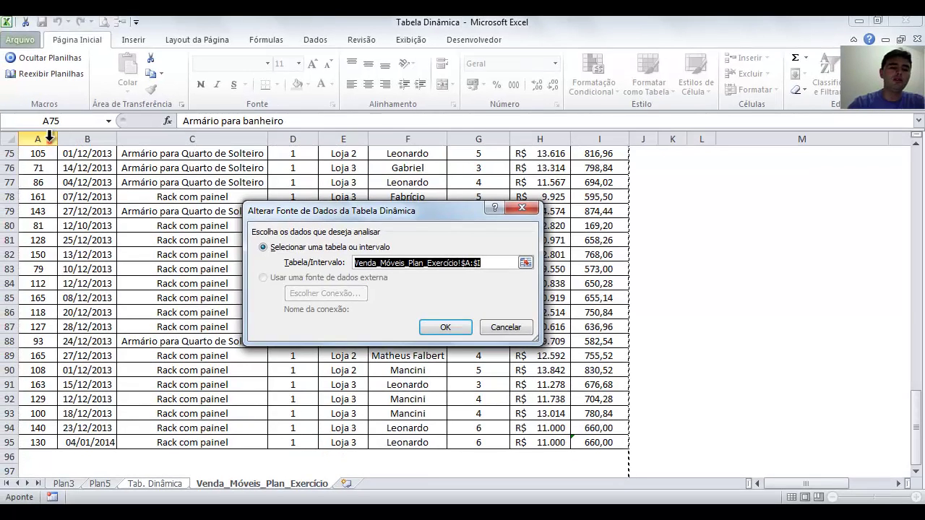
pyautogui.moveTo(50, 136); pyautogui.dragTo(649, 142)
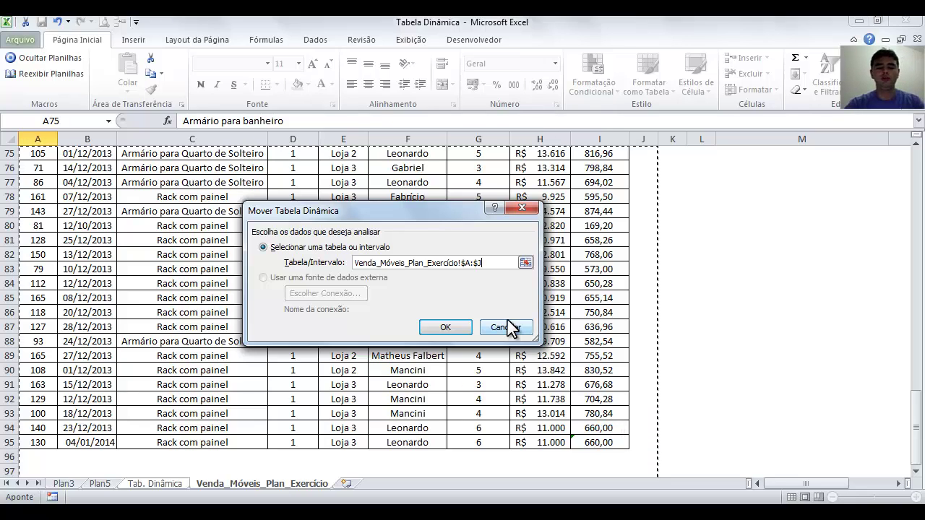
pyautogui.click(508, 327)
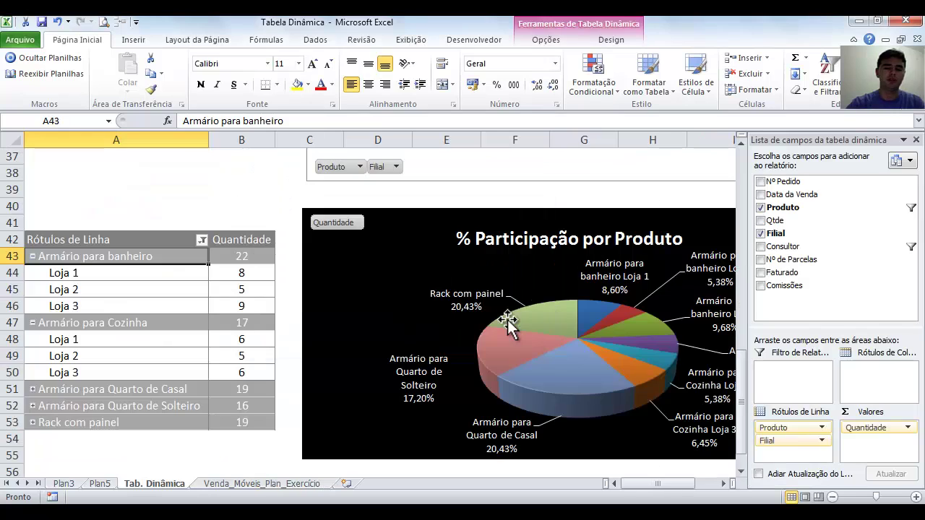
pyautogui.click(551, 41)
pyautogui.click(591, 37)
pyautogui.click(552, 41)
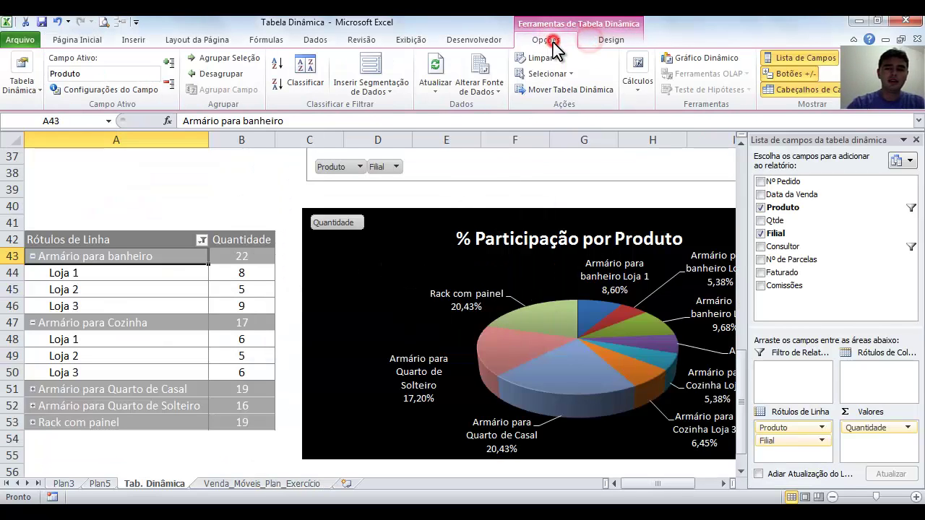
pyautogui.click(480, 81)
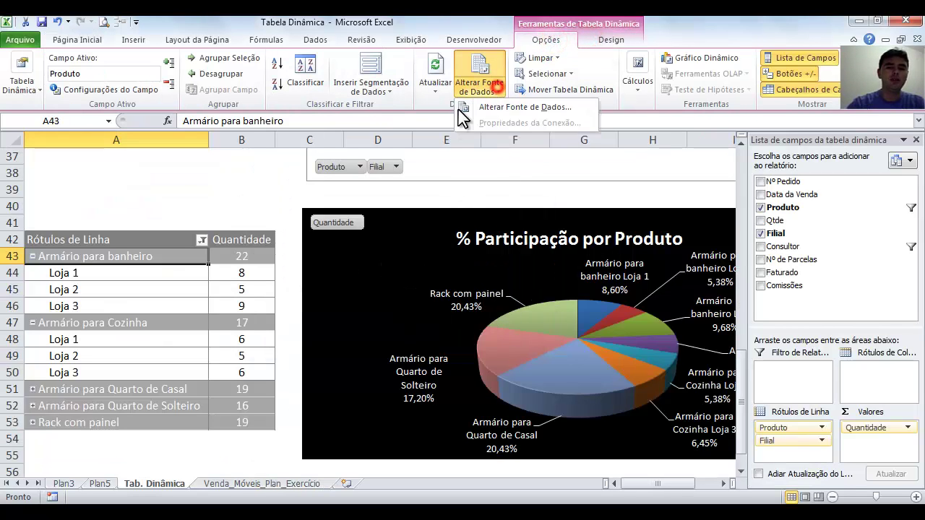
pyautogui.click(496, 111)
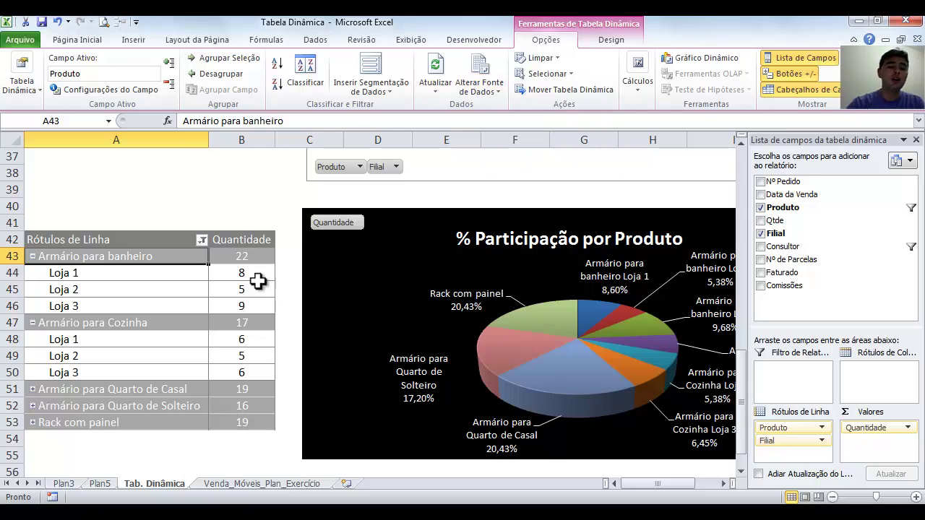
# Select empty cell B39 outside the pivot table and refresh all data in the workbook.
pyautogui.click(239, 191)
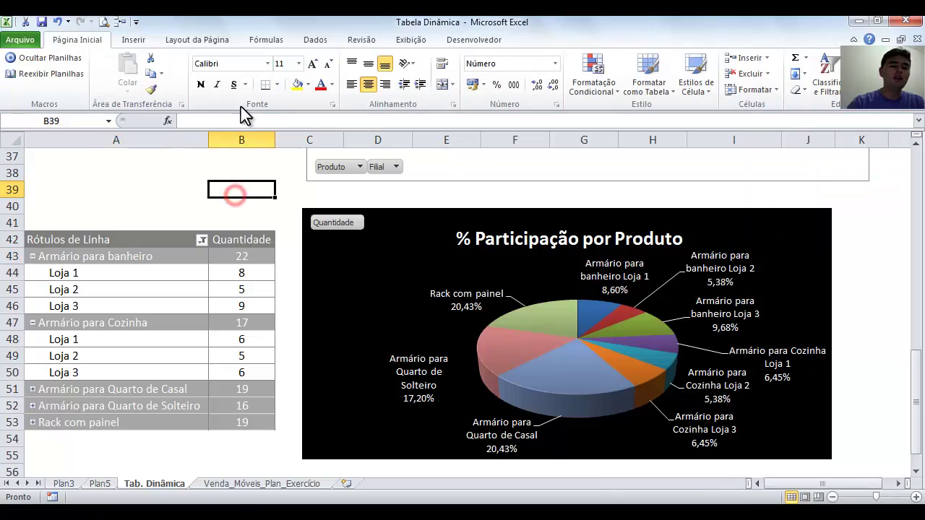
pyautogui.click(315, 42)
pyautogui.click(205, 92)
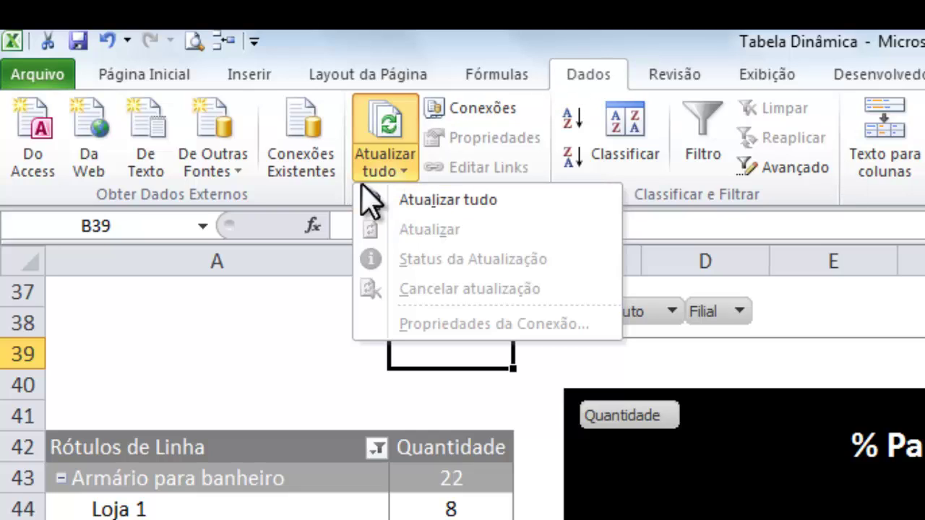
pyautogui.click(417, 195)
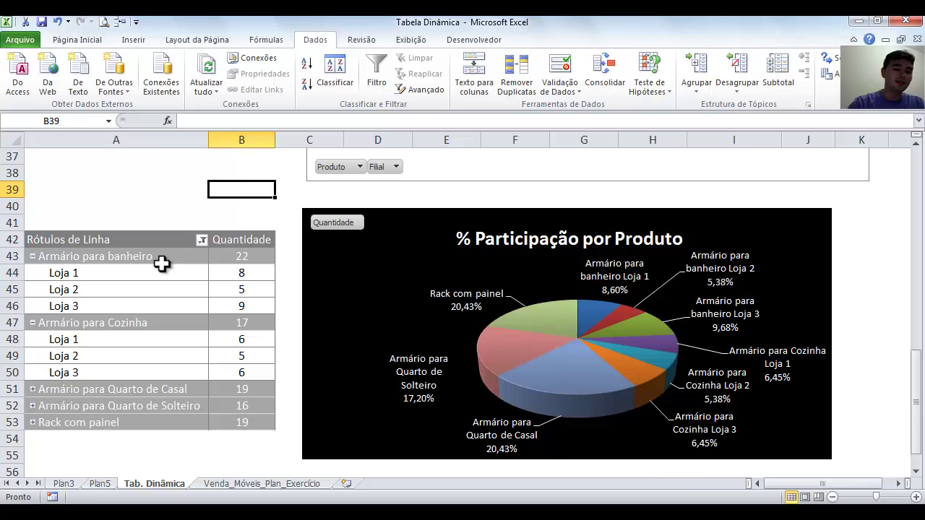
# Select the Armário para banheiro row label and refresh everything using the pivot table's own refresh options.
pyautogui.click(160, 264)
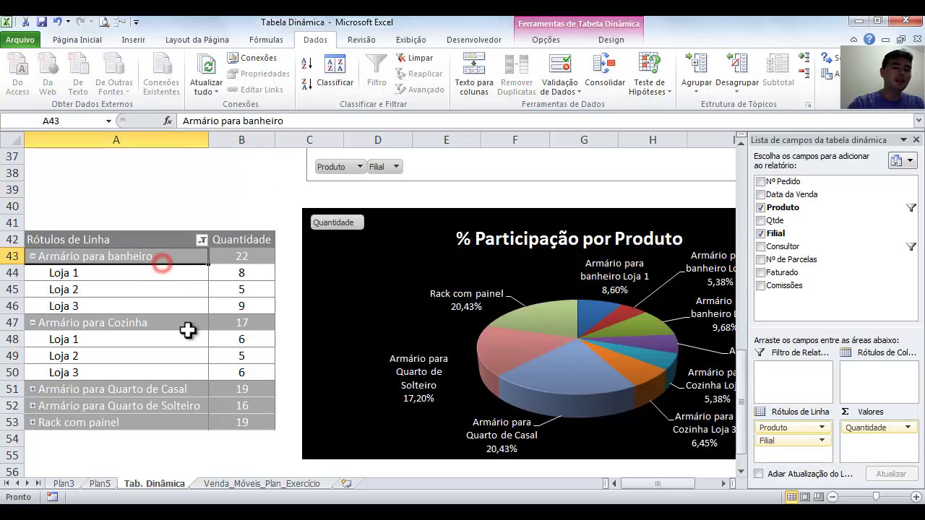
pyautogui.click(550, 42)
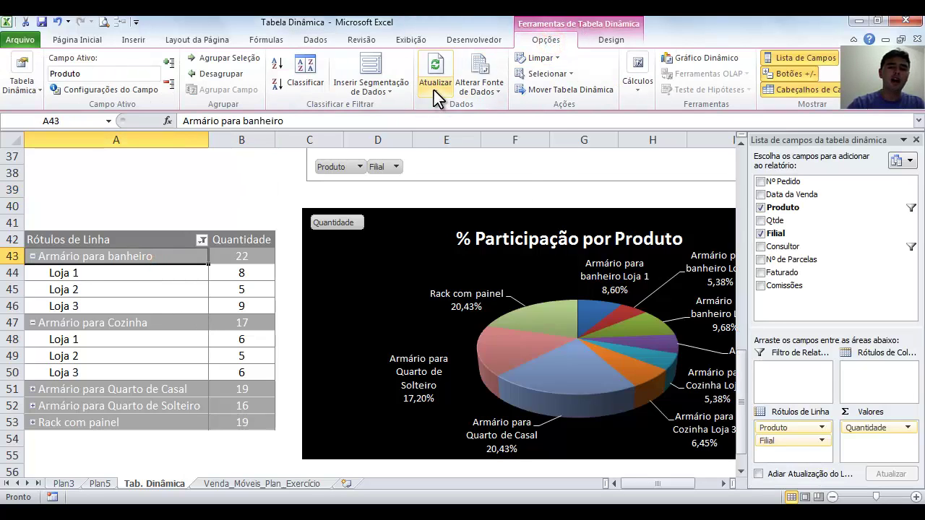
pyautogui.click(434, 85)
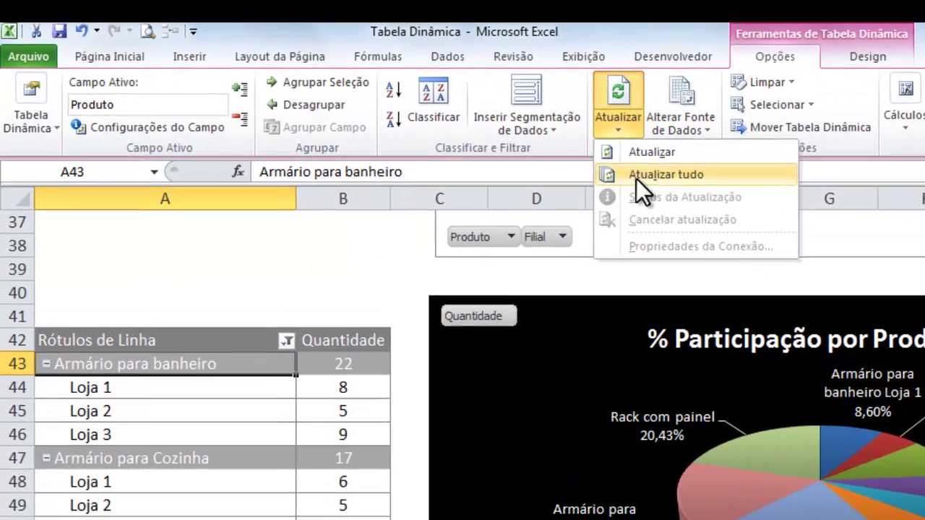
pyautogui.click(644, 178)
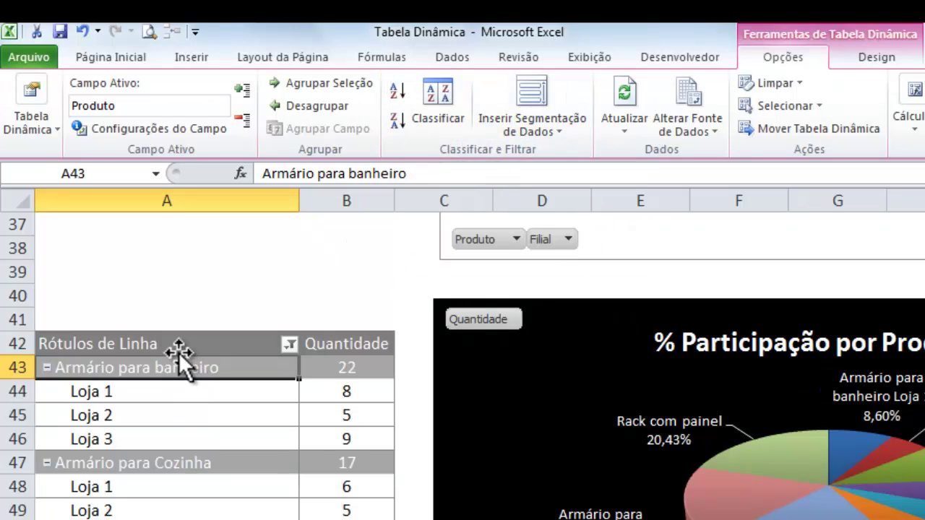
pyautogui.click(125, 63)
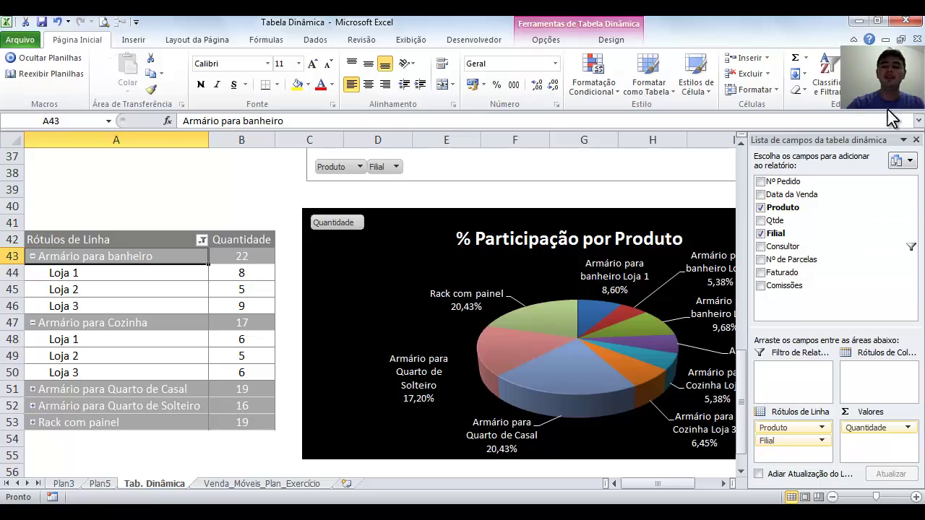
pyautogui.click(828, 80)
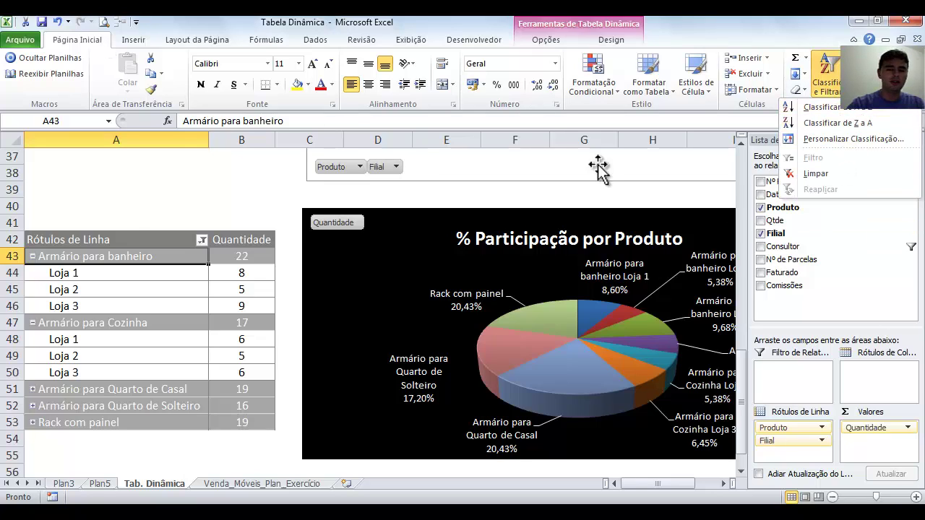
pyautogui.click(139, 180)
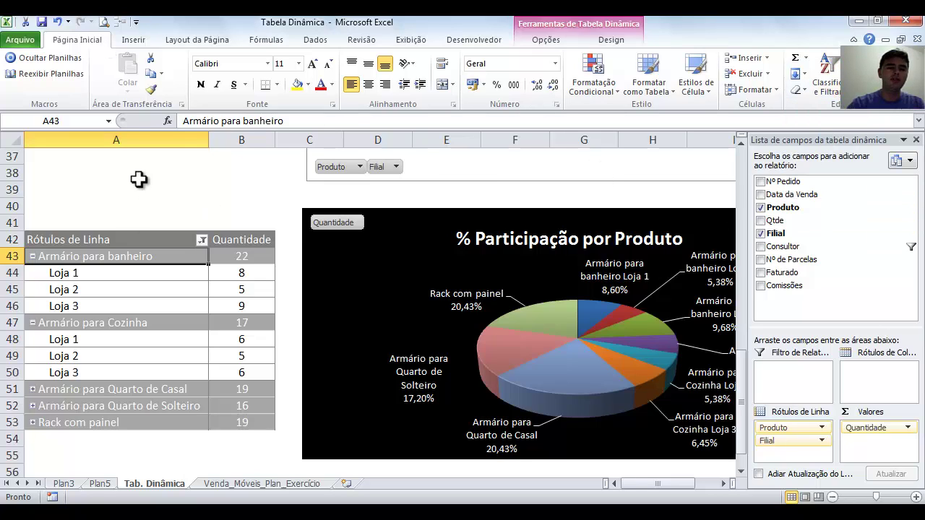
# Insert slicers for Data da Venda, Produto, Qtde, Filial, Consultor and Faturado on the pivot table.
pyautogui.click(546, 39)
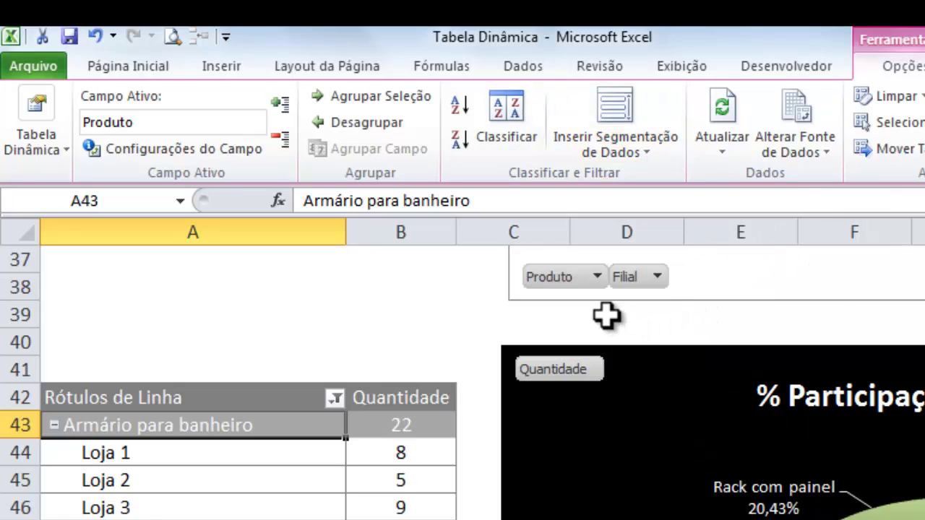
pyautogui.scroll(-1, 607, 316)
pyautogui.scroll(-2, 607, 316)
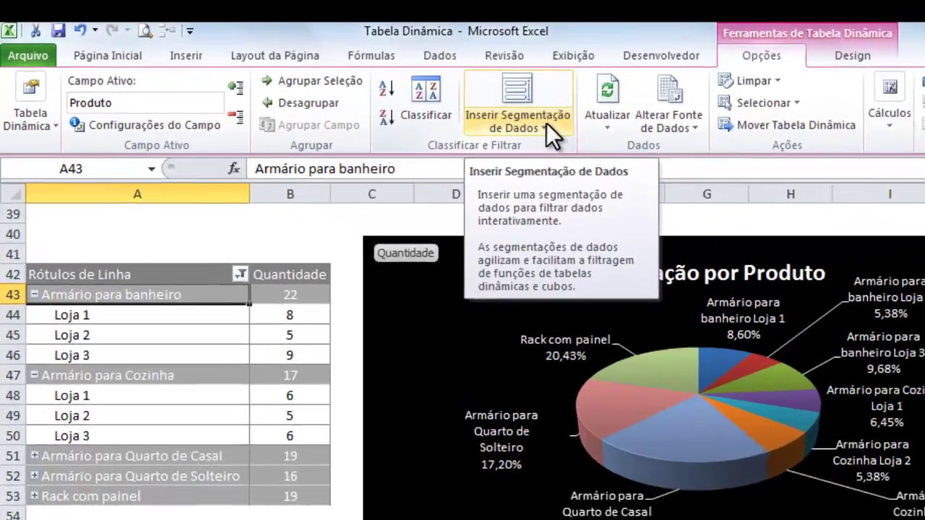
pyautogui.click(392, 90)
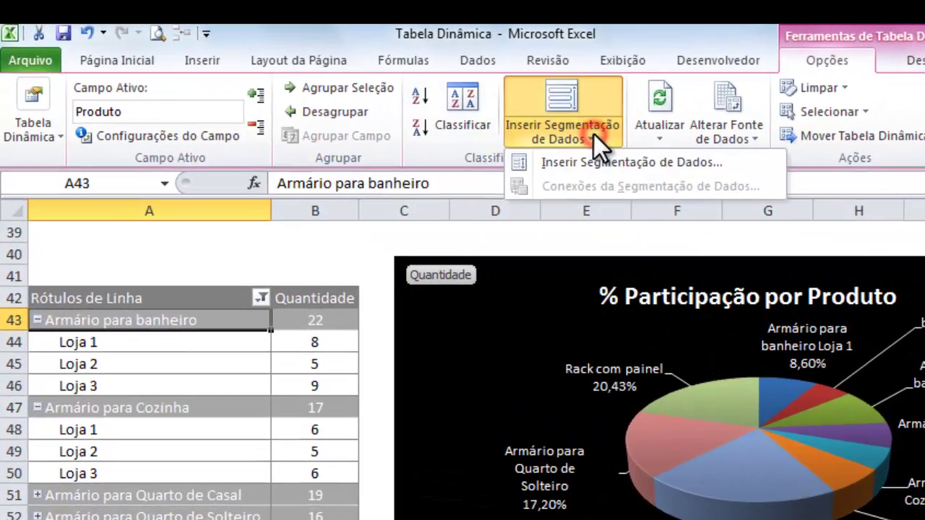
pyautogui.click(591, 161)
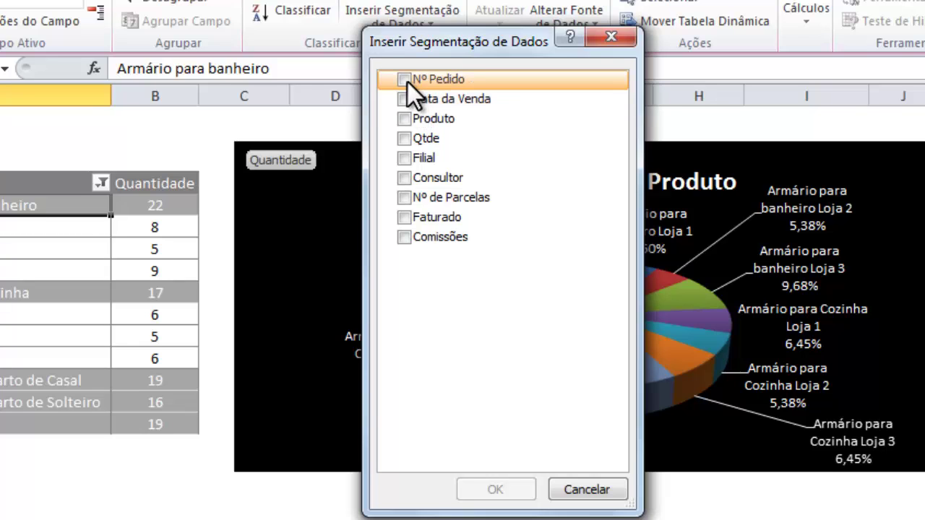
pyautogui.click(405, 119)
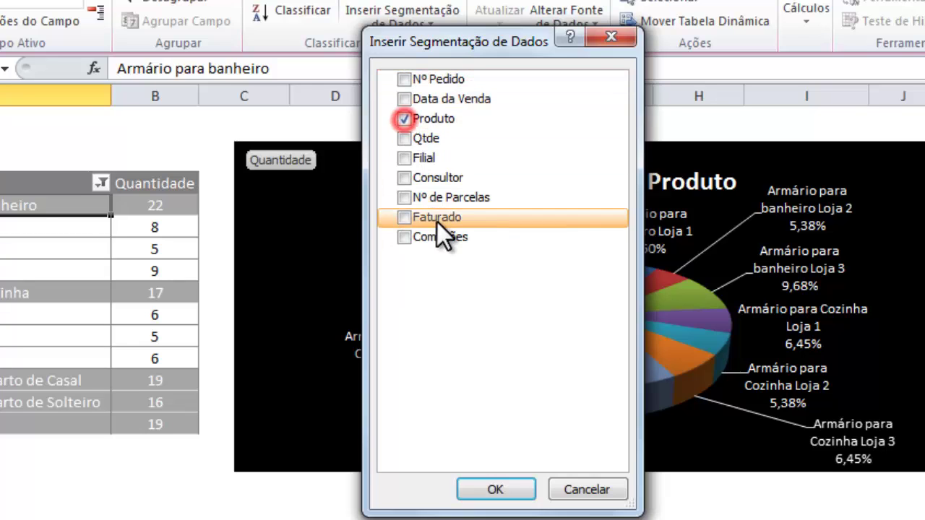
pyautogui.click(407, 98)
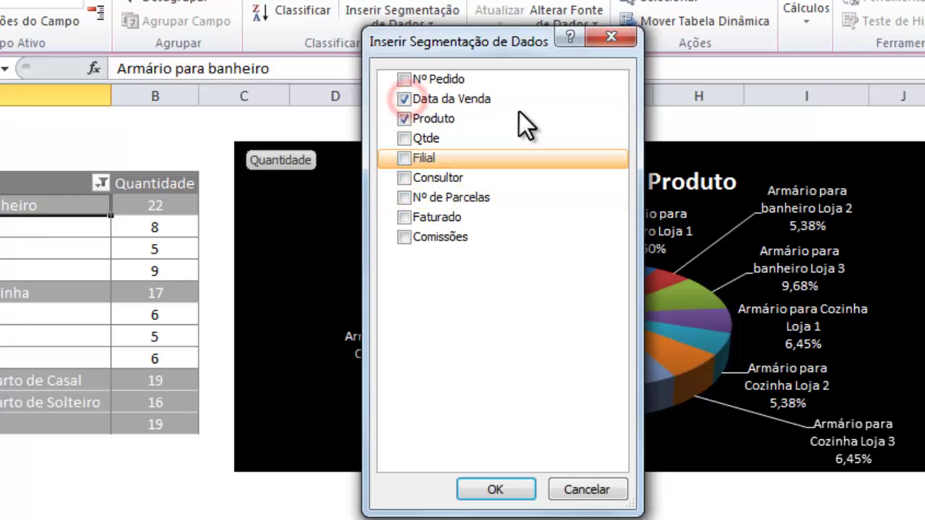
pyautogui.click(403, 139)
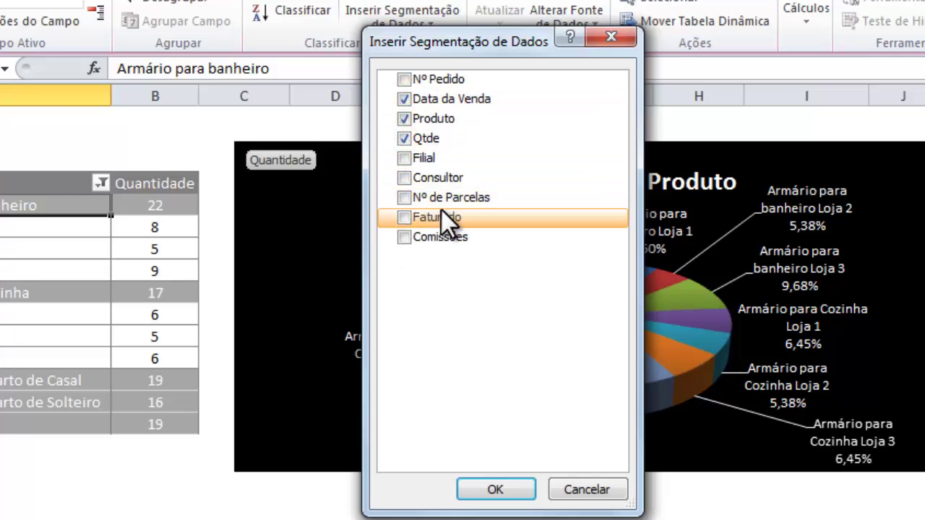
pyautogui.click(407, 160)
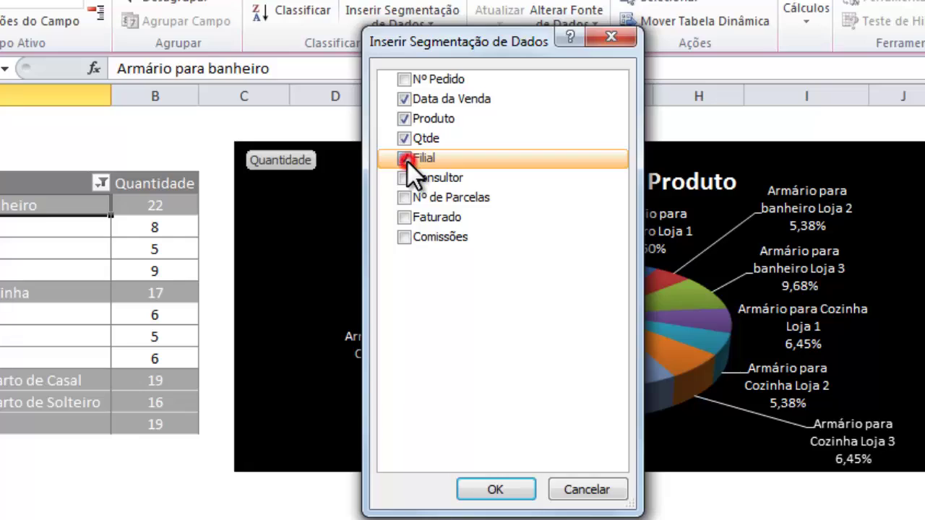
pyautogui.click(407, 179)
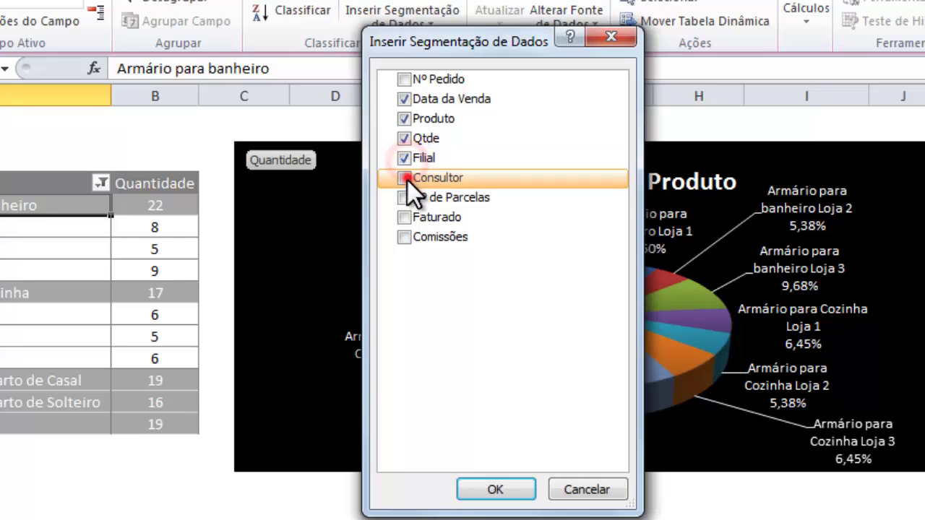
pyautogui.click(407, 217)
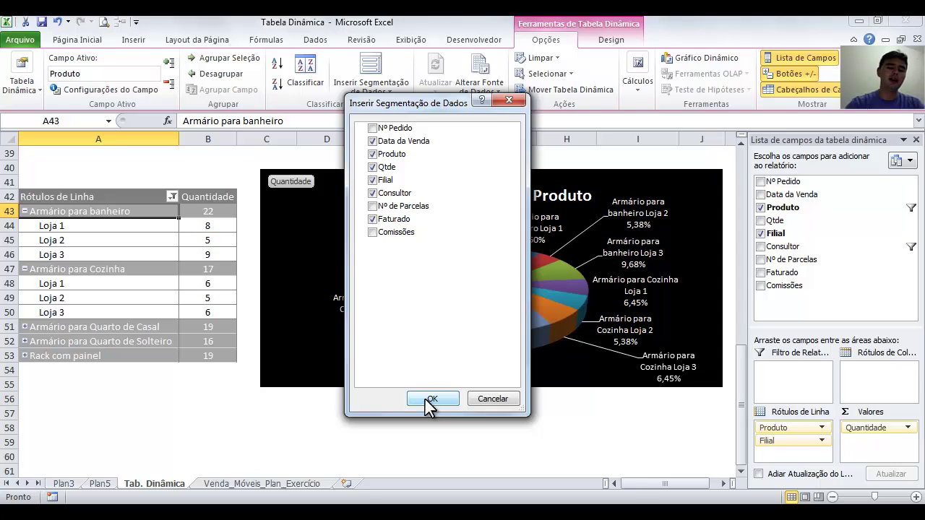
pyautogui.click(431, 400)
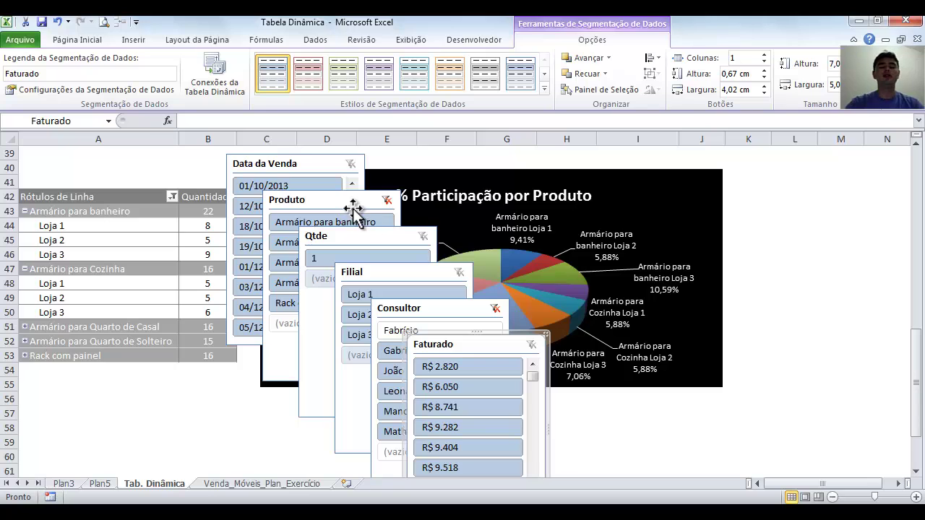
# Spread out the overlapping slicers, placing Data da Venda and Produto right of the pie chart, Qtde below Data da Venda, and moving Filial off the chart.
pyautogui.scroll(-1, 525, 269)
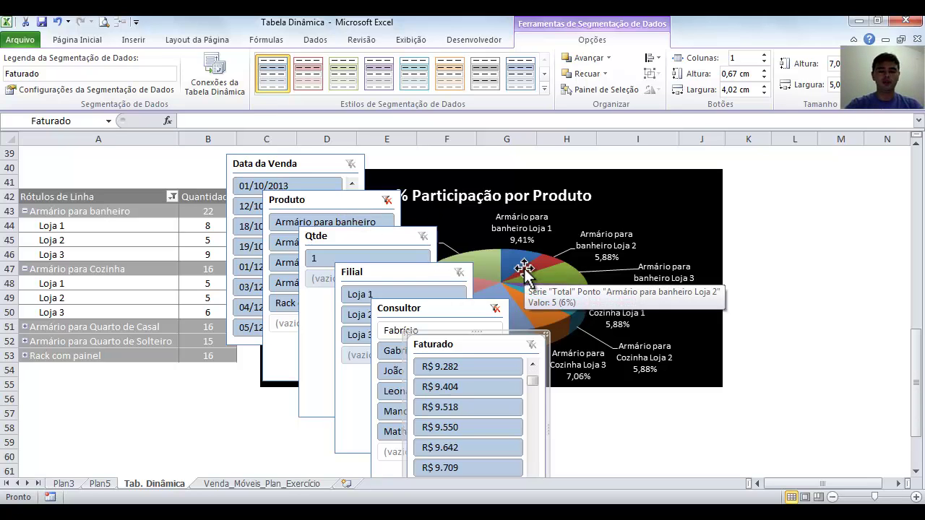
pyautogui.click(808, 270)
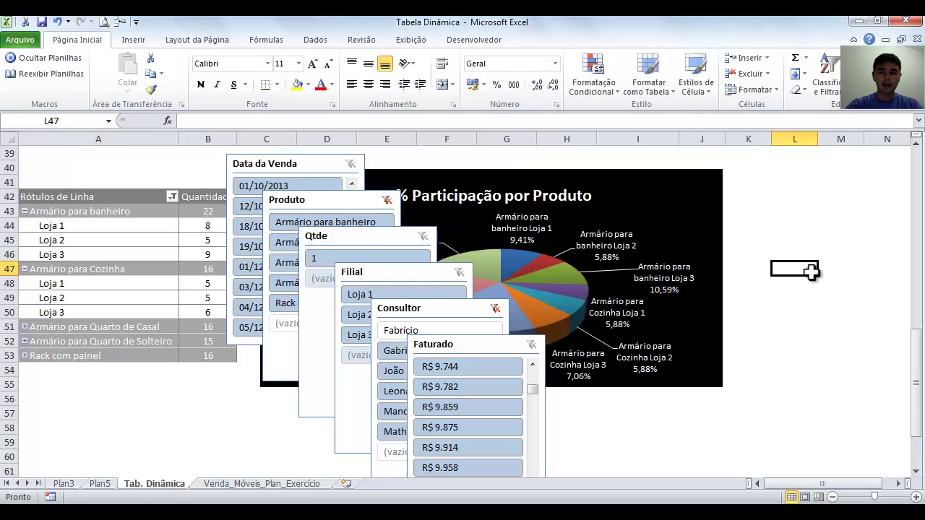
pyautogui.scroll(-1, 808, 271)
pyautogui.scroll(-3, 615, 271)
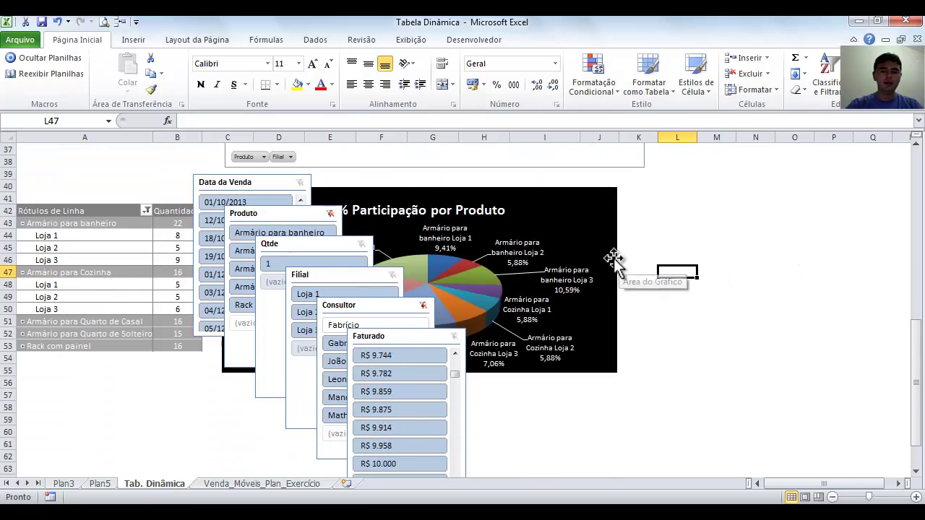
pyautogui.moveTo(268, 186); pyautogui.dragTo(704, 195)
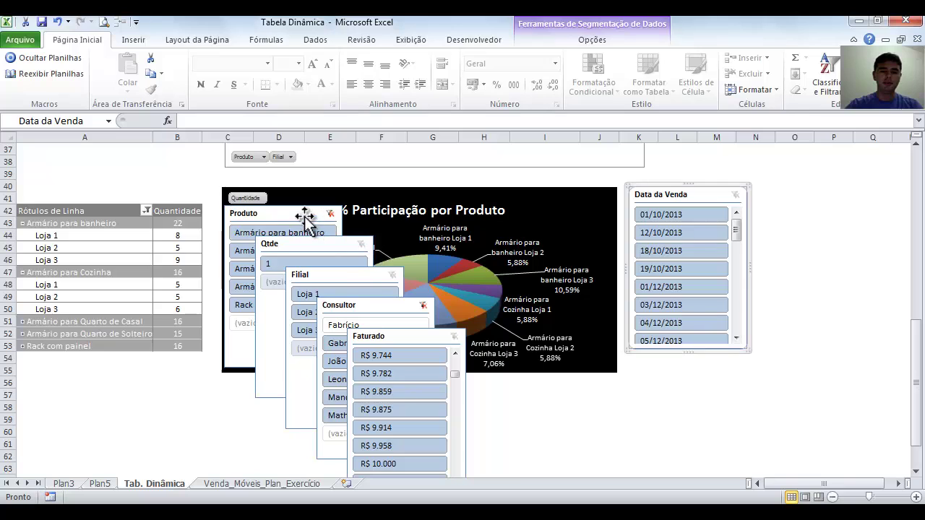
pyautogui.moveTo(306, 215); pyautogui.dragTo(835, 198)
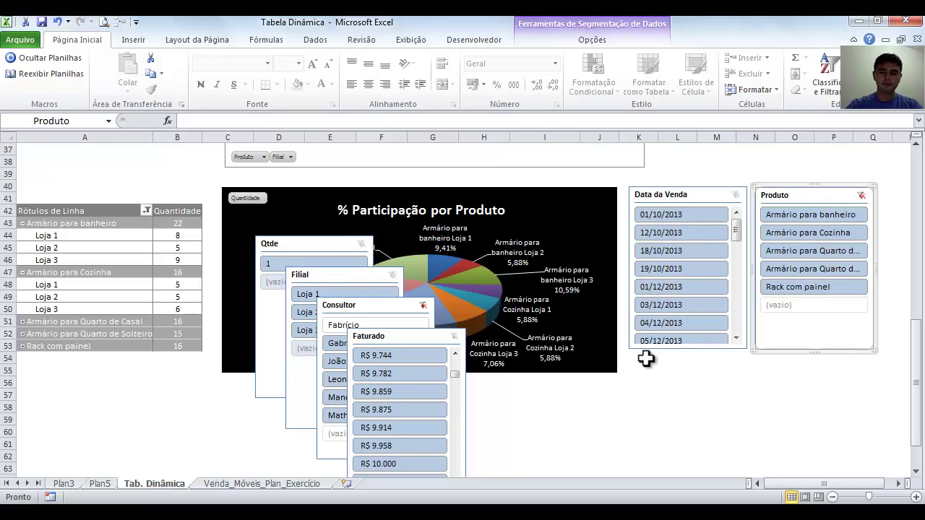
pyautogui.moveTo(323, 247); pyautogui.dragTo(706, 369)
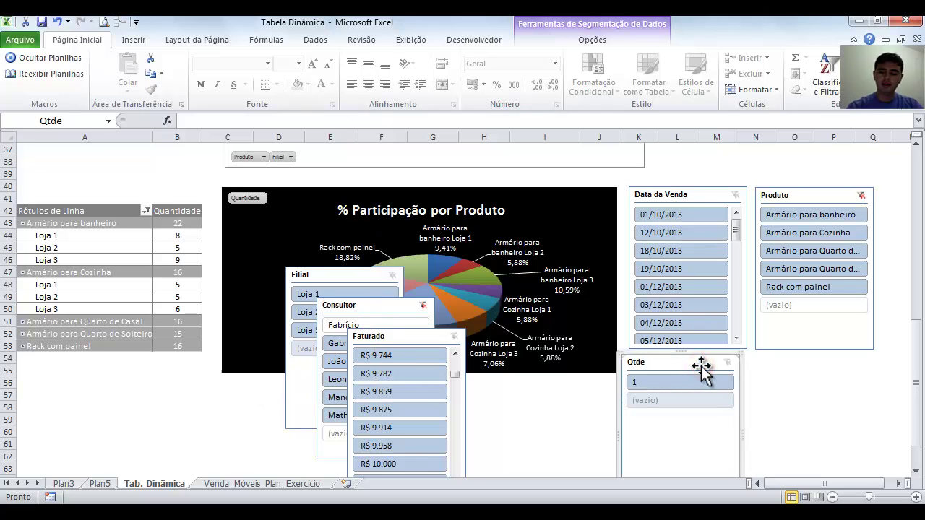
pyautogui.click(338, 272)
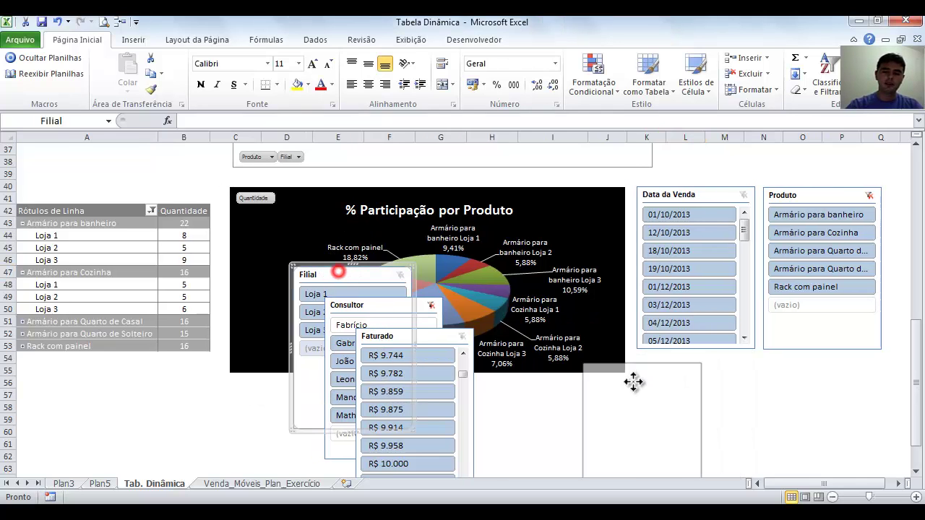